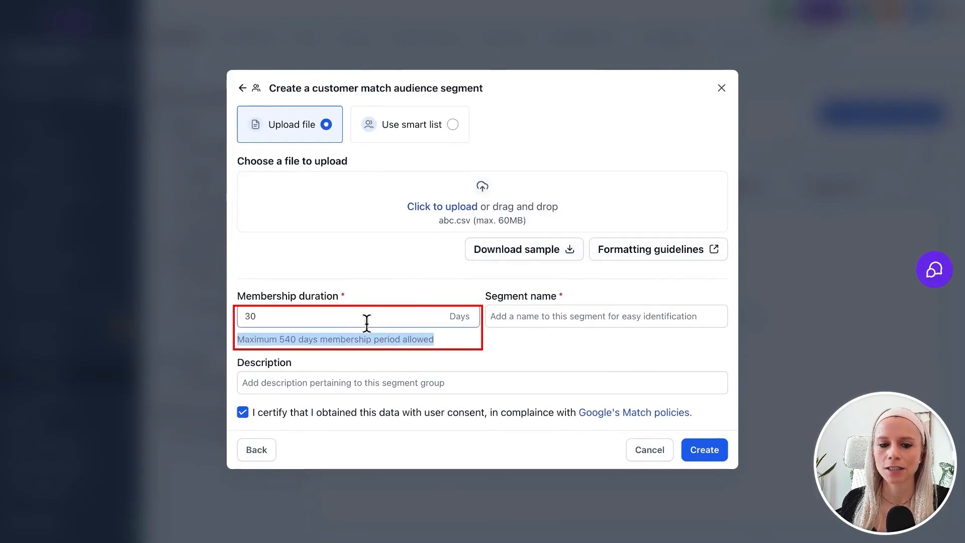
Review the membership duration limit, segment name and description fields of the customer match audience segment
{"action": "left_click", "coordinate": [367, 312]}
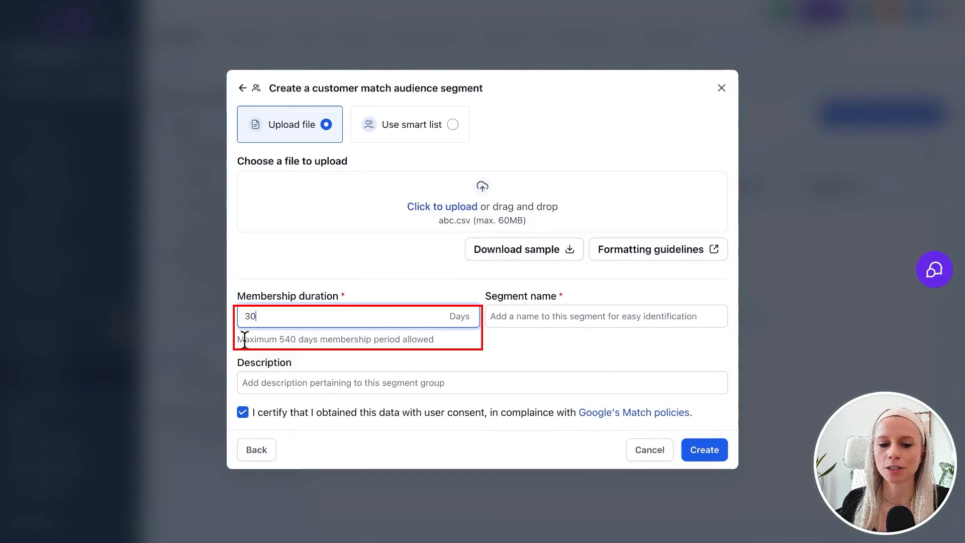
{"action": "left_click_drag", "start_coordinate": [242, 338], "coordinate": [401, 339]}
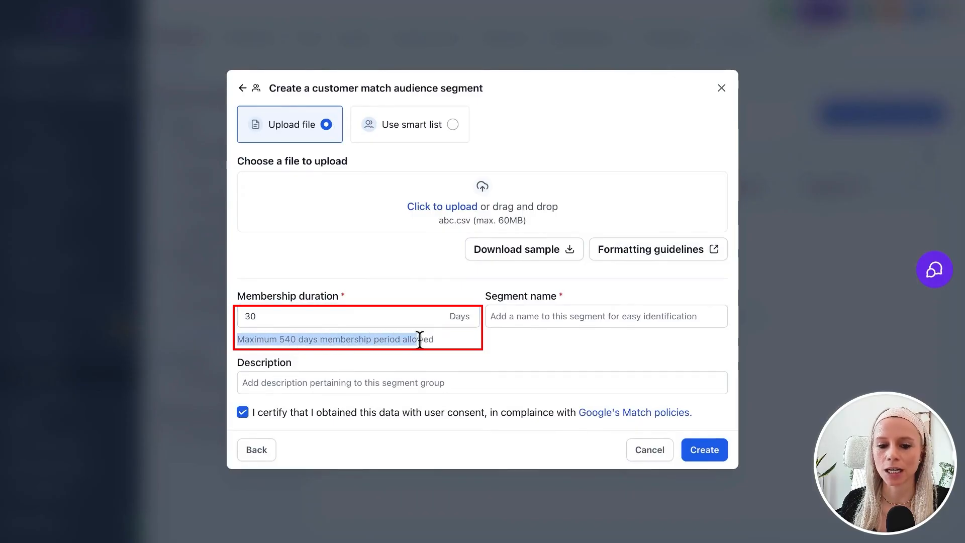
{"action": "left_click", "coordinate": [602, 317]}
{"action": "left_click", "coordinate": [547, 372]}
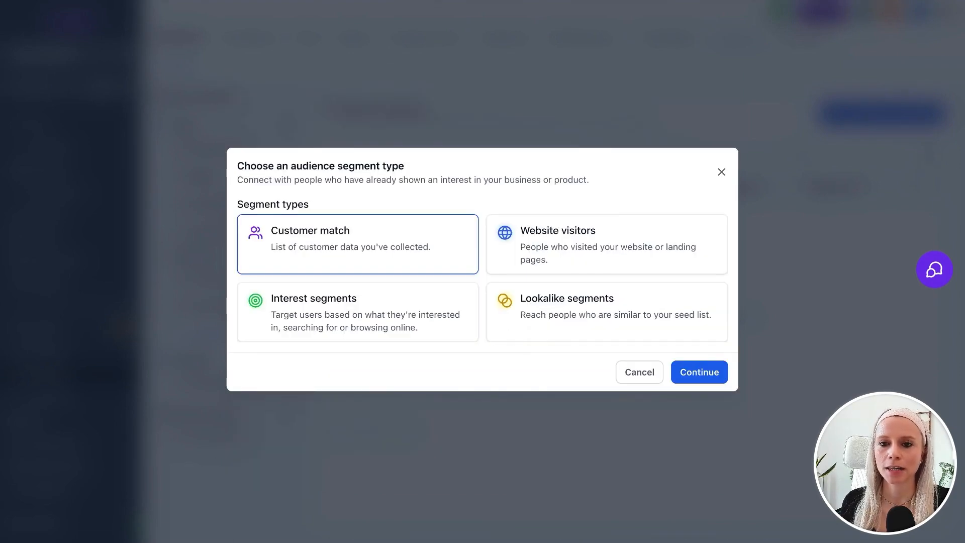
Explore the Website visitors segment setup, trying an additional OR action and removing it, and return to the segment types
{"action": "left_click", "coordinate": [636, 259]}
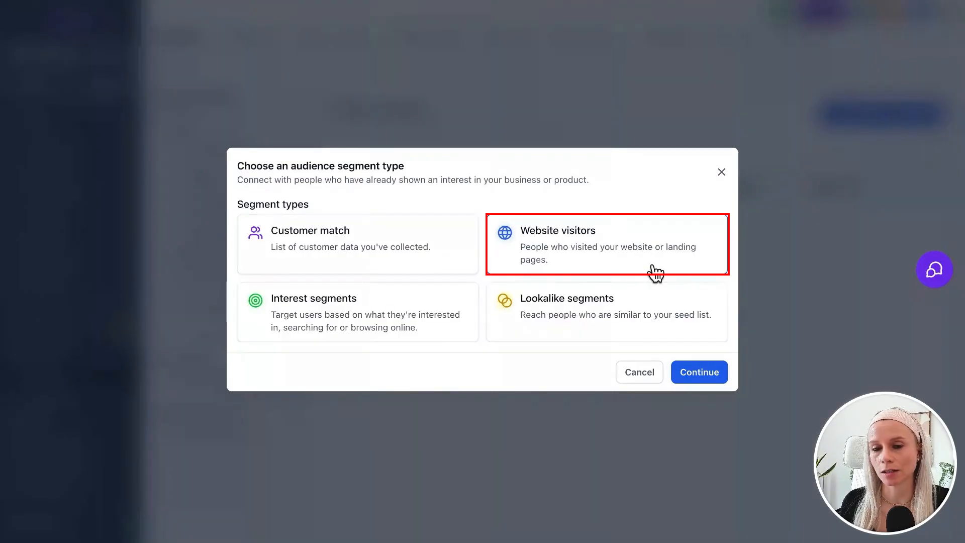
{"action": "left_click", "coordinate": [696, 376]}
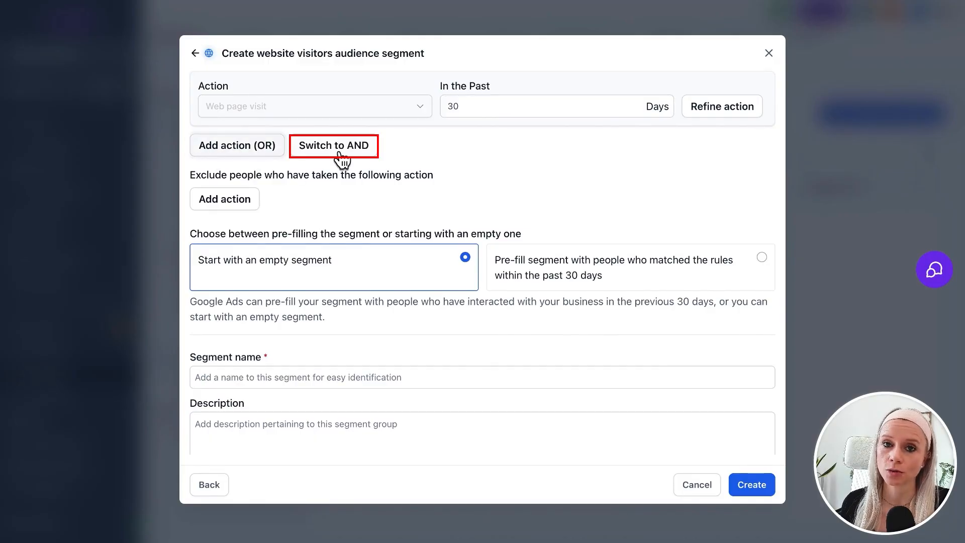
{"action": "left_click", "coordinate": [260, 149]}
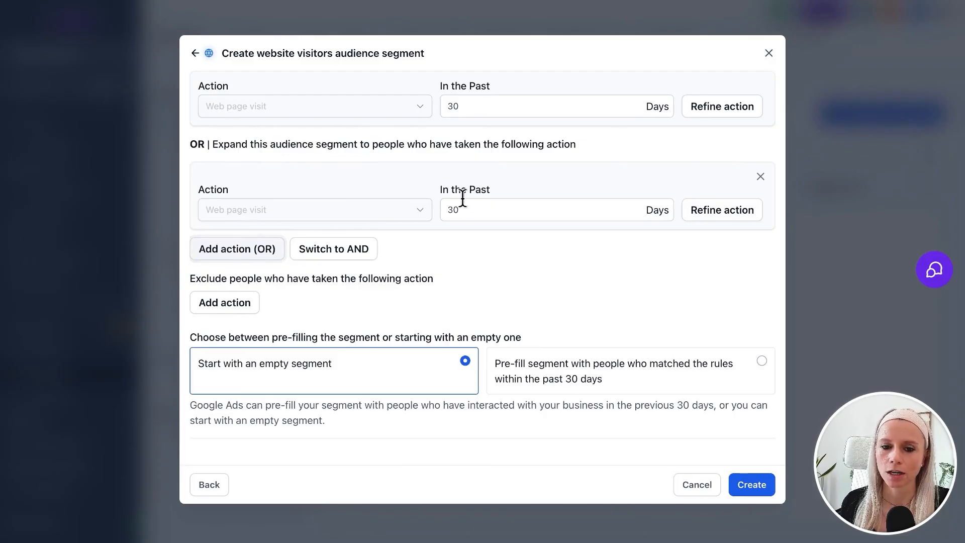
{"action": "left_click", "coordinate": [760, 177]}
{"action": "left_click", "coordinate": [720, 107]}
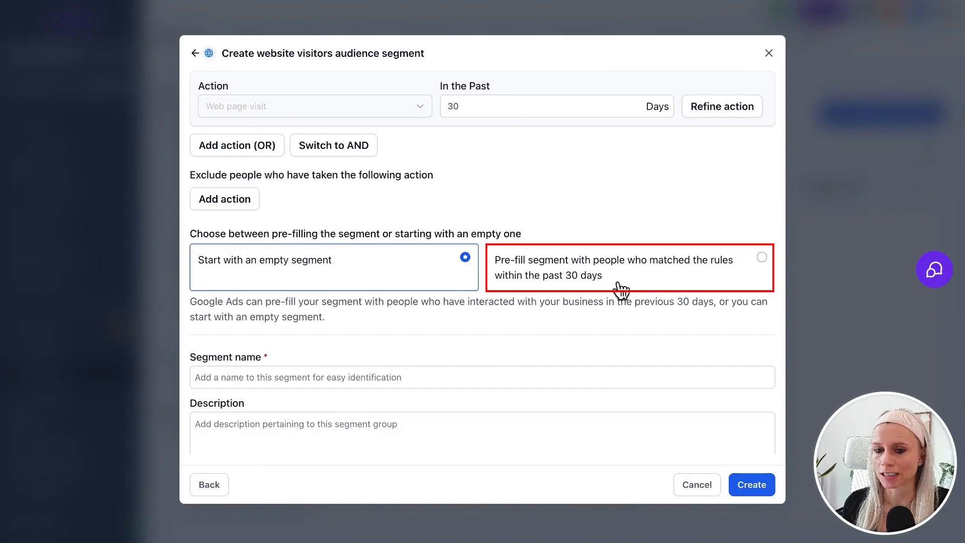
{"action": "scroll", "coordinate": [621, 289], "scroll_direction": "down", "scroll_amount": 1}
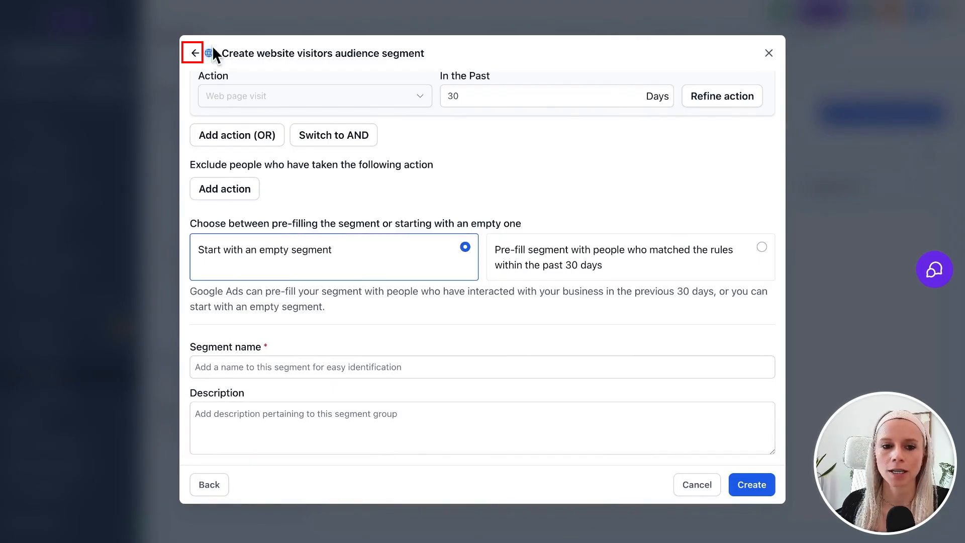
{"action": "left_click", "coordinate": [195, 53]}
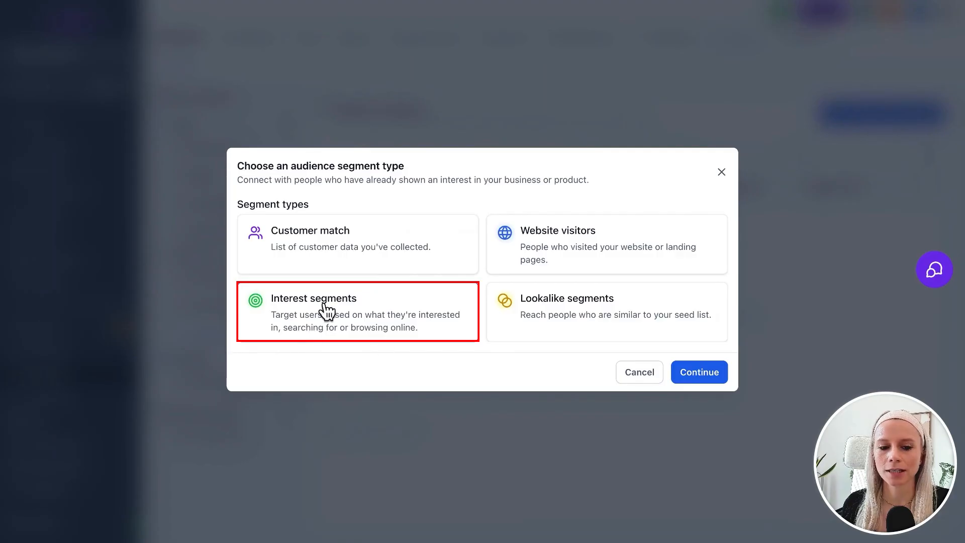
Draft an interest segment named "pet lovers" targeting the Google search term "dog leash," and return to the segment types
{"action": "left_click", "coordinate": [695, 381]}
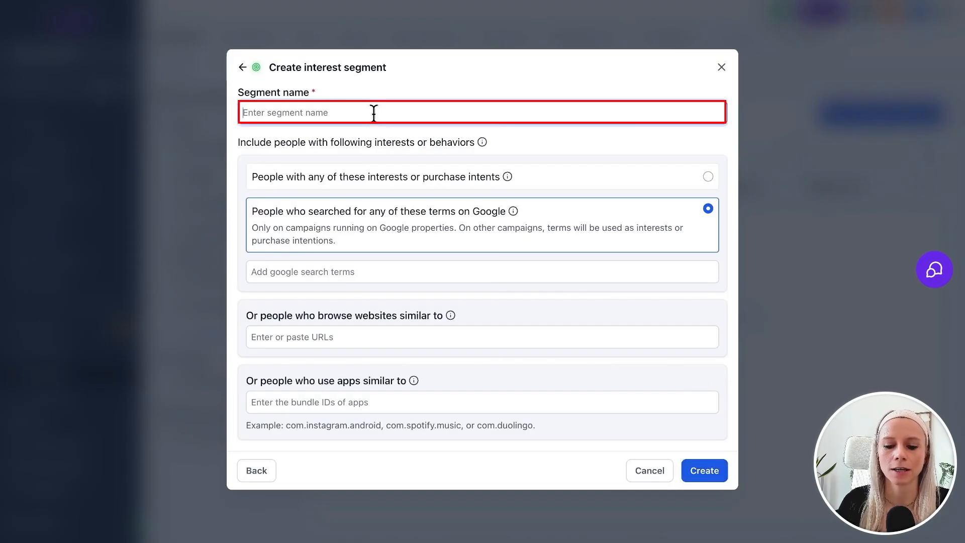
{"action": "type", "text": "pet lovers"}
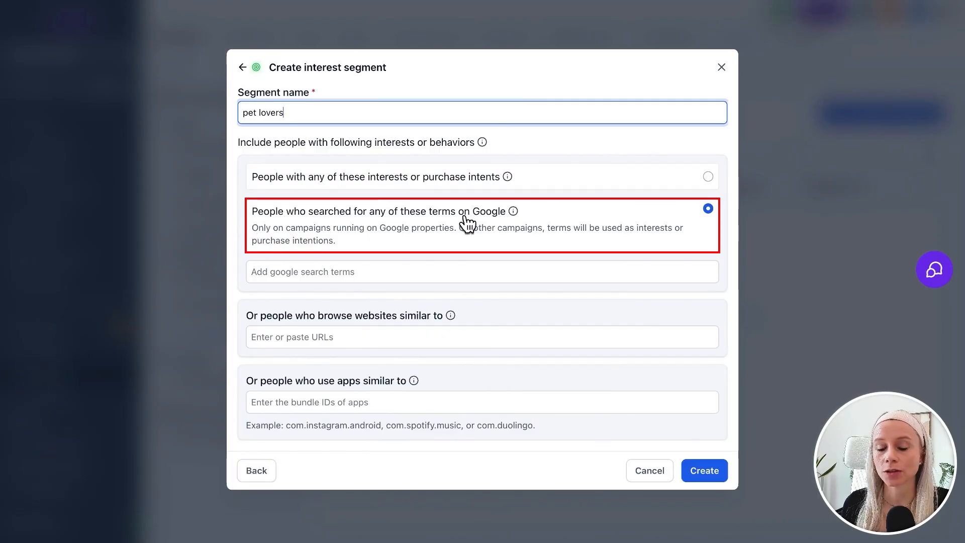
{"action": "left_click", "coordinate": [462, 276]}
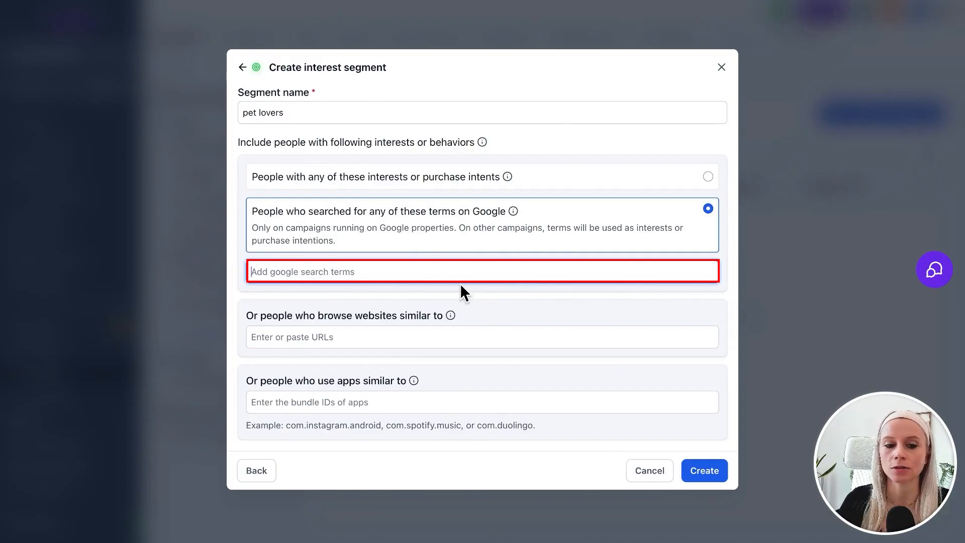
{"action": "type", "text": "dog leash,"}
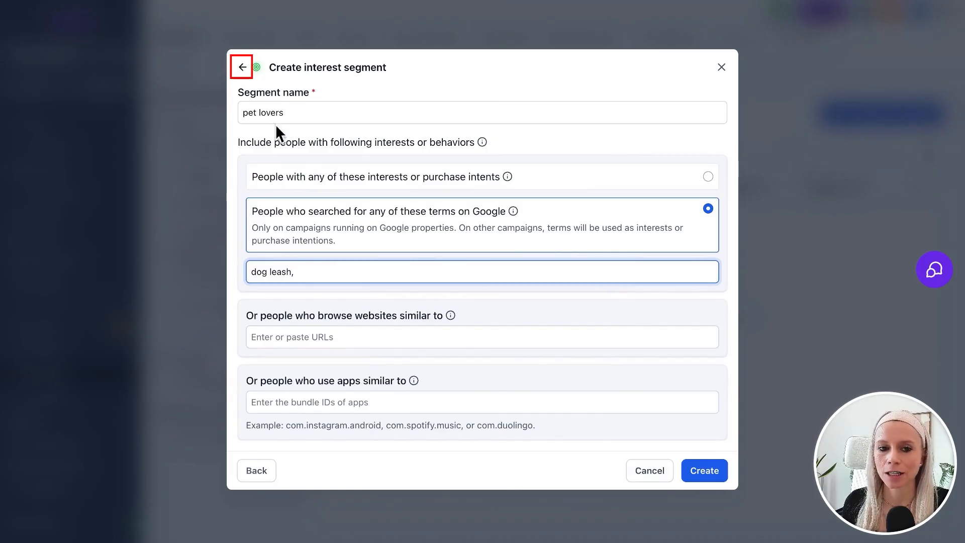
{"action": "left_click", "coordinate": [243, 66]}
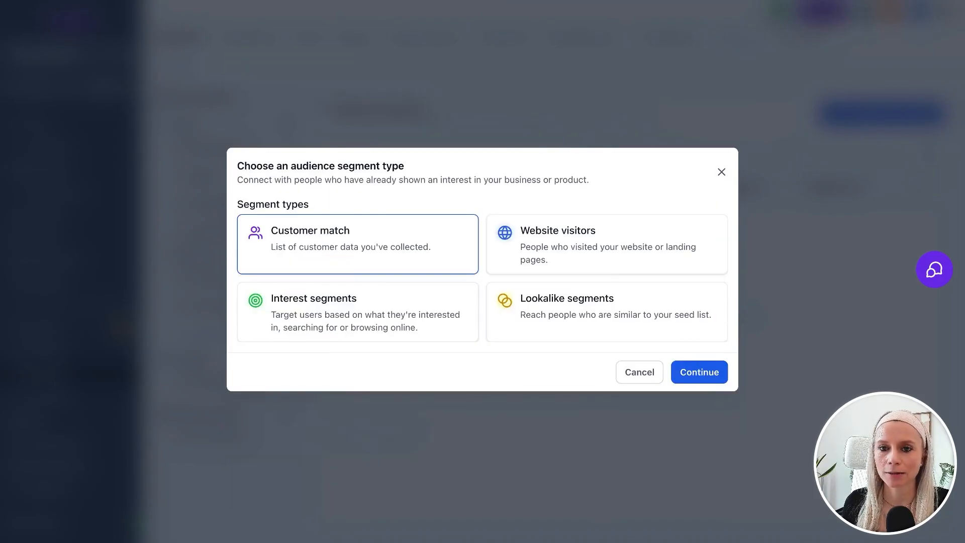
Start a lookalike segment named "Lookalike - Pet lovers" and check the segments available for its seed list
{"action": "left_click", "coordinate": [632, 322]}
{"action": "left_click", "coordinate": [696, 373]}
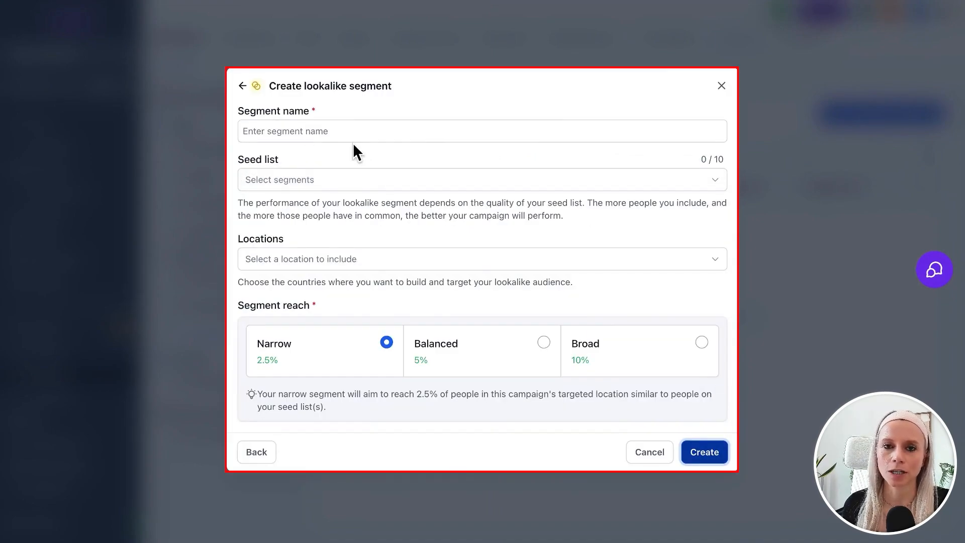
{"action": "left_click", "coordinate": [322, 132]}
{"action": "type", "text": "Lookalike - Pet love "}
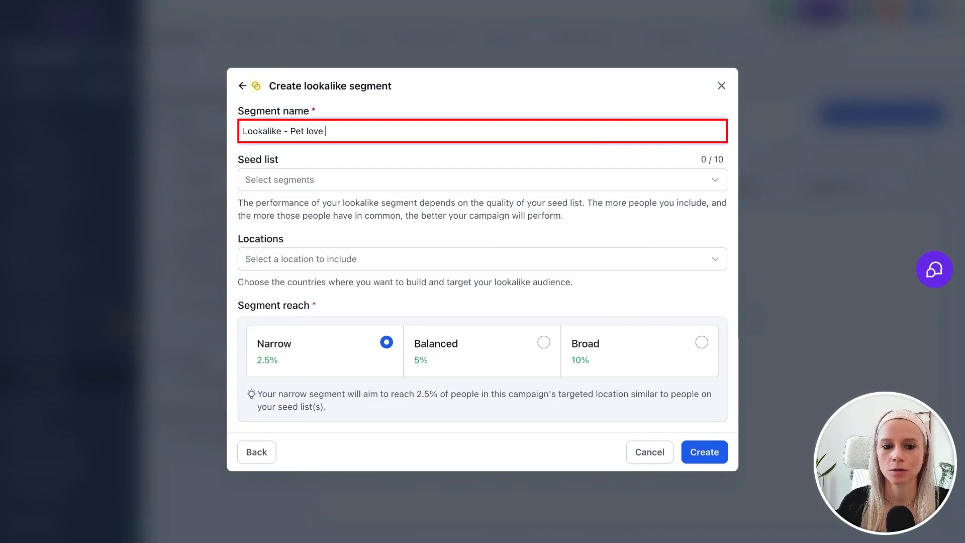
{"action": "type", "text": "rs"}
{"action": "key", "text": "Tab"}
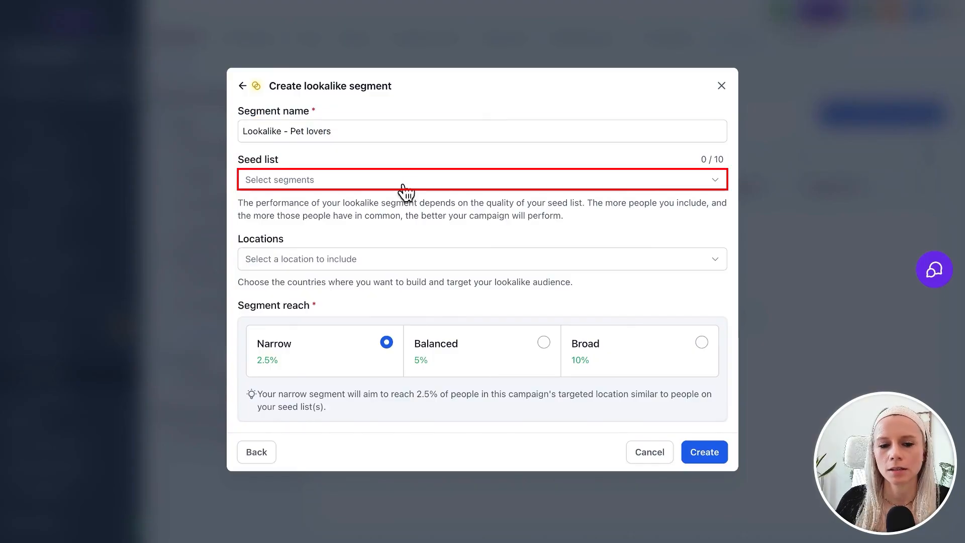
{"action": "left_click", "coordinate": [498, 179]}
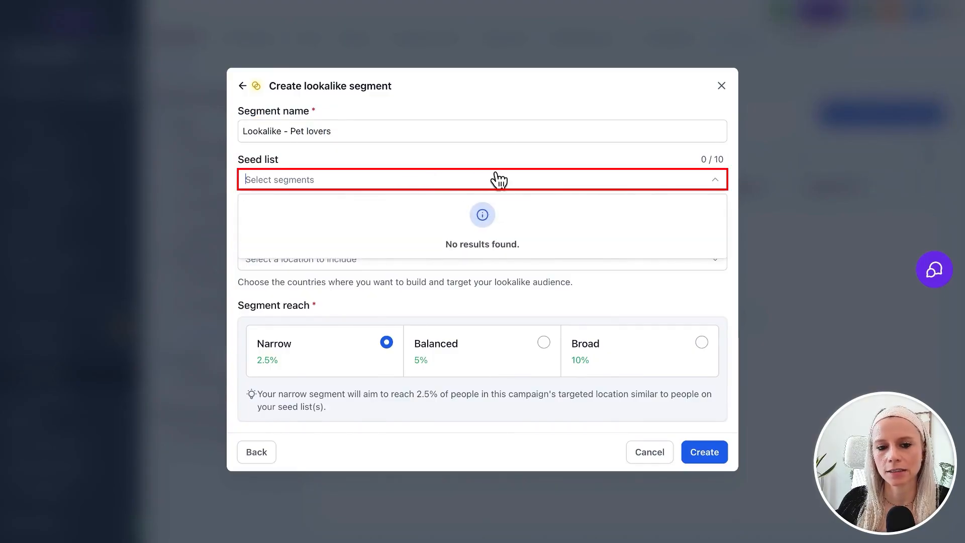
{"action": "left_click", "coordinate": [460, 184]}
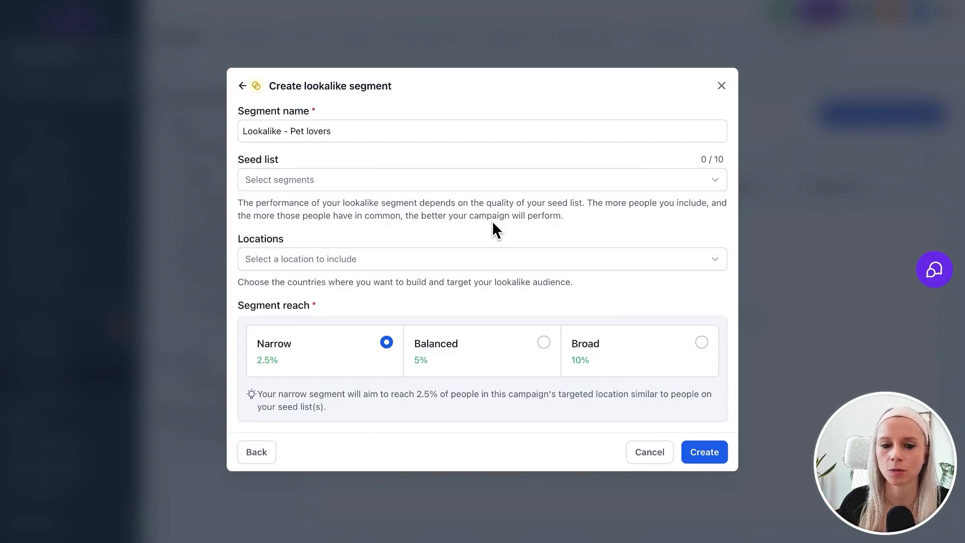
Include United Arab Emirates, United States and United Kingdom as locations of the lookalike segment
{"action": "left_click", "coordinate": [341, 259]}
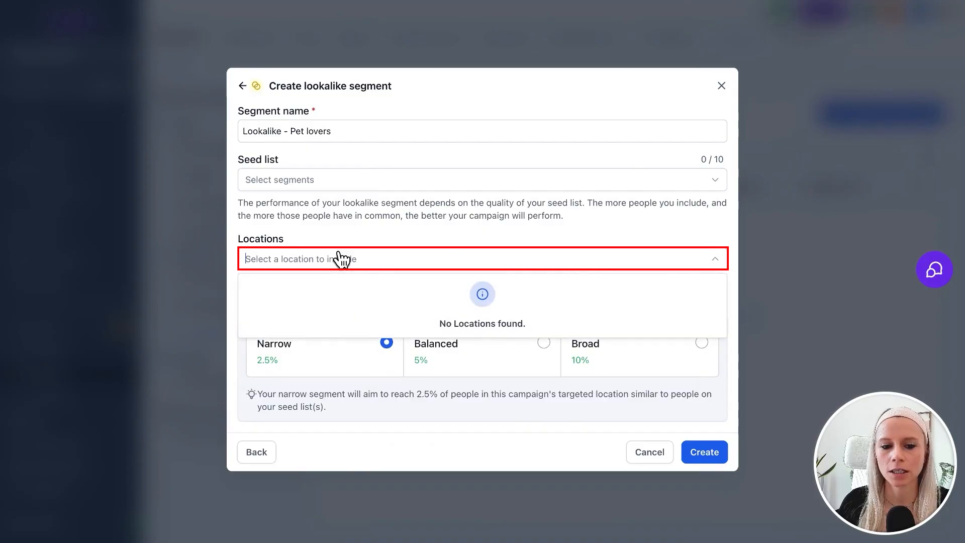
{"action": "type", "text": "United Arab"}
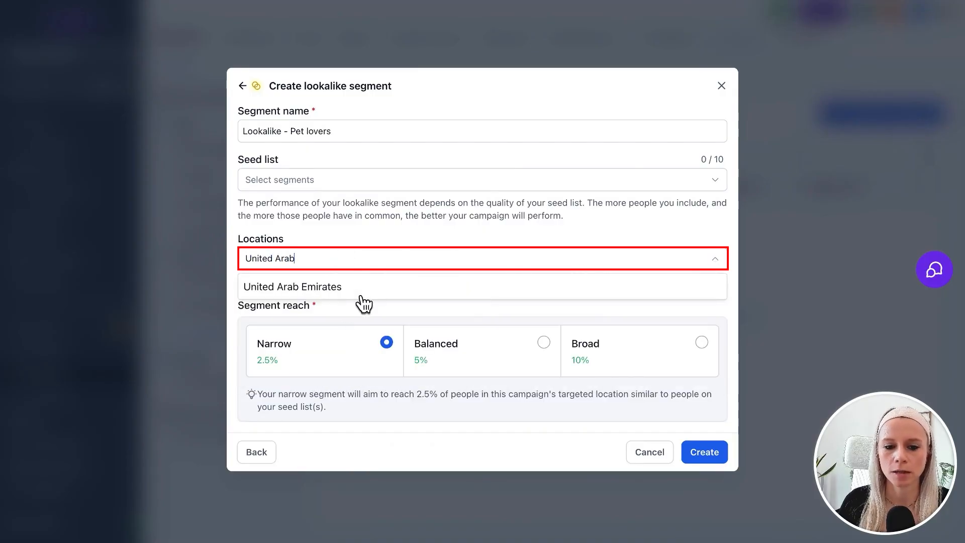
{"action": "left_click", "coordinate": [361, 288]}
{"action": "left_click", "coordinate": [410, 241]}
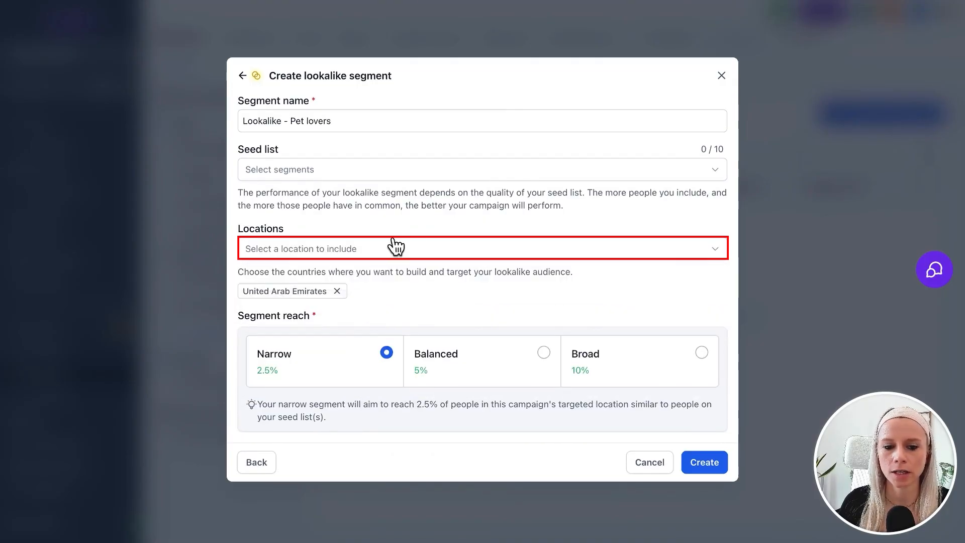
{"action": "left_click", "coordinate": [397, 243]}
{"action": "type", "text": "unites"}
{"action": "key", "text": "BackSpace"}
{"action": "type", "text": "d"}
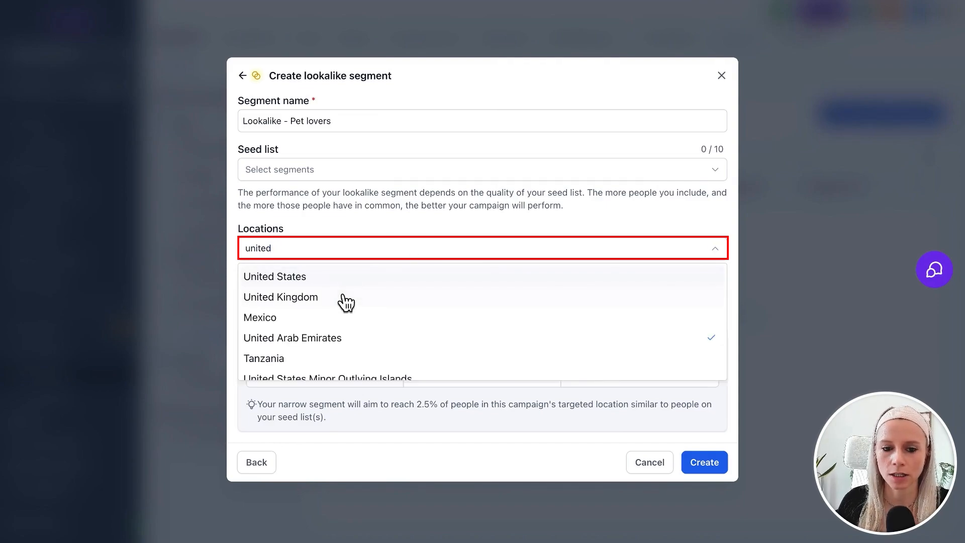
{"action": "left_click", "coordinate": [354, 275]}
{"action": "left_click", "coordinate": [324, 302]}
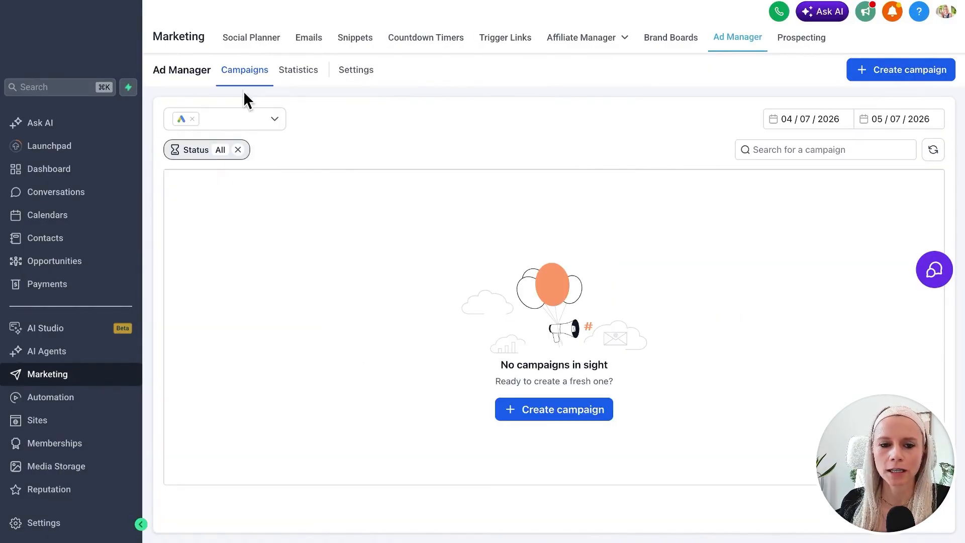
Start a new ad campaign using the Start from scratch option
{"action": "left_click", "coordinate": [880, 72]}
{"action": "left_click", "coordinate": [607, 380]}
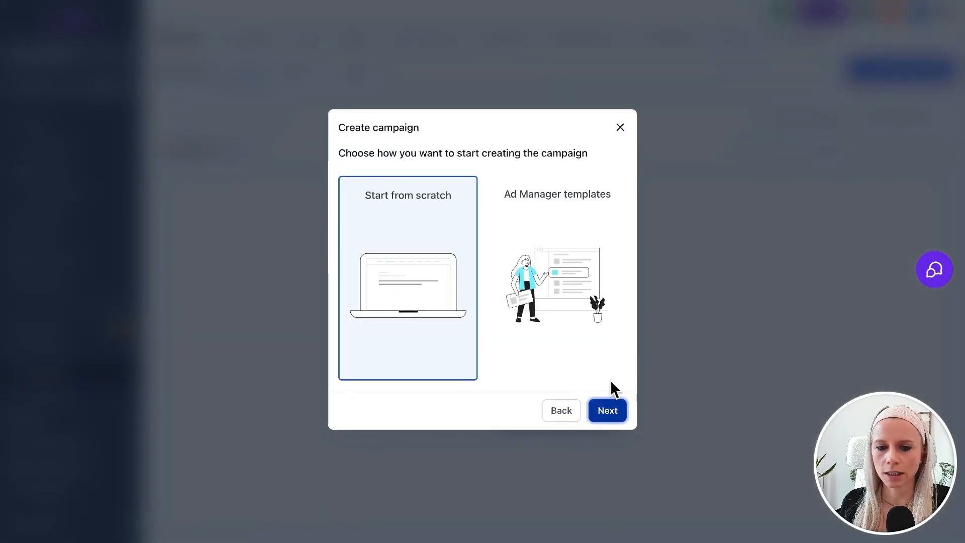
{"action": "left_click", "coordinate": [582, 338]}
{"action": "left_click", "coordinate": [345, 276]}
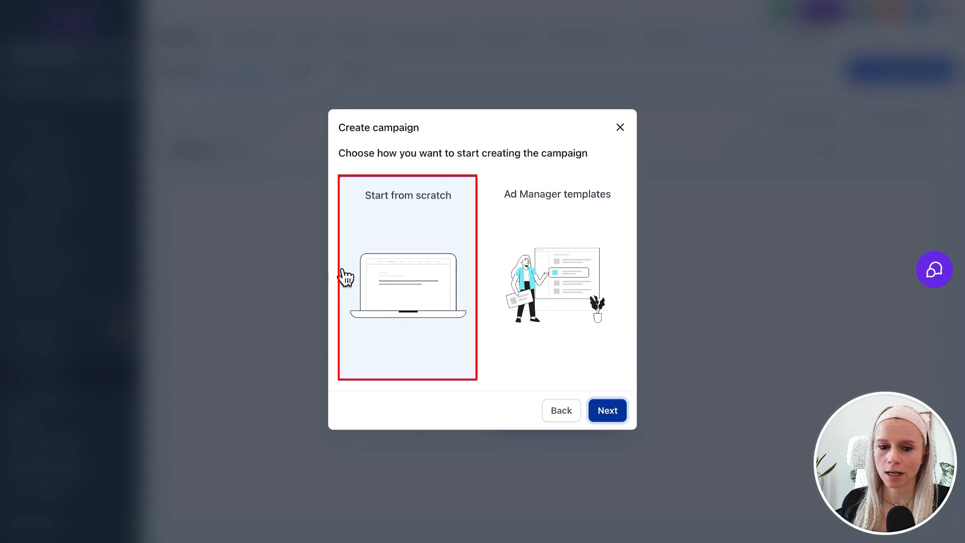
{"action": "left_click", "coordinate": [611, 410]}
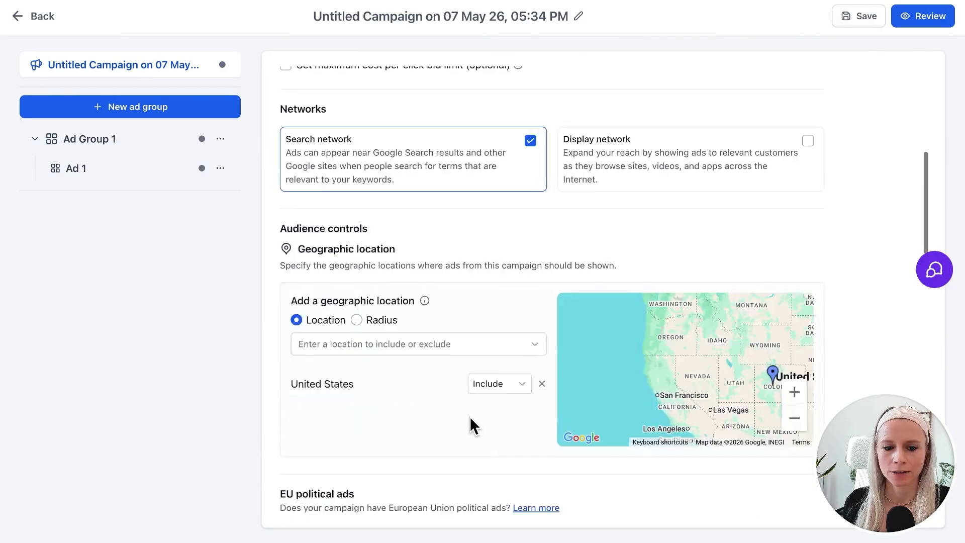
Open the campaign's audience segment choices under Intended audience and choose to create a new audience segment
{"action": "scroll", "coordinate": [485, 420], "scroll_direction": "down", "scroll_amount": 6}
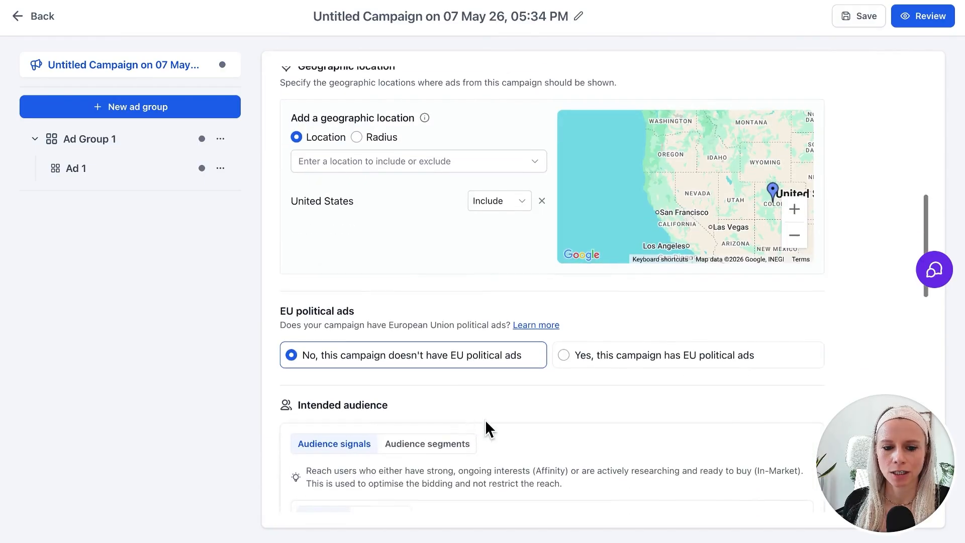
{"action": "scroll", "coordinate": [361, 356], "scroll_direction": "down", "scroll_amount": 2}
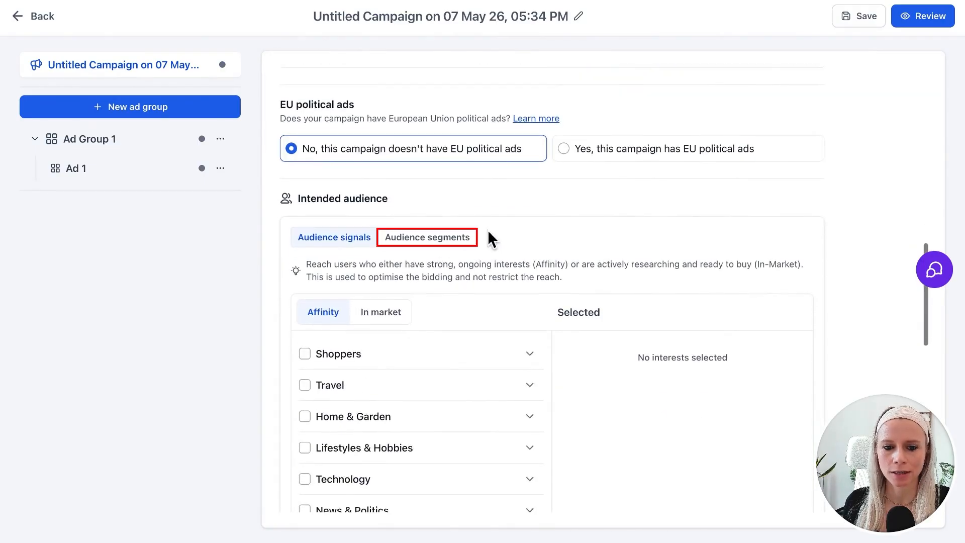
{"action": "left_click", "coordinate": [450, 237]}
{"action": "left_click", "coordinate": [441, 266]}
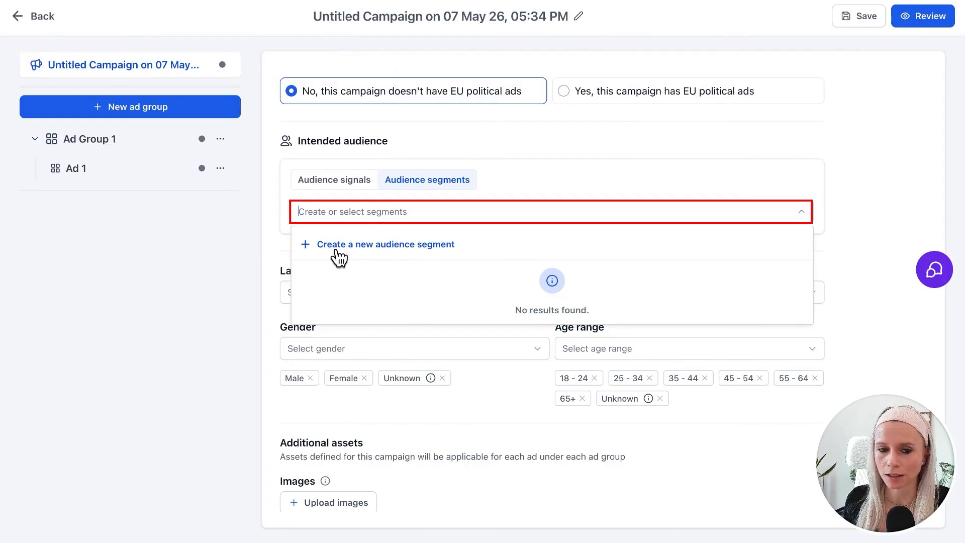
{"action": "left_click", "coordinate": [361, 251]}
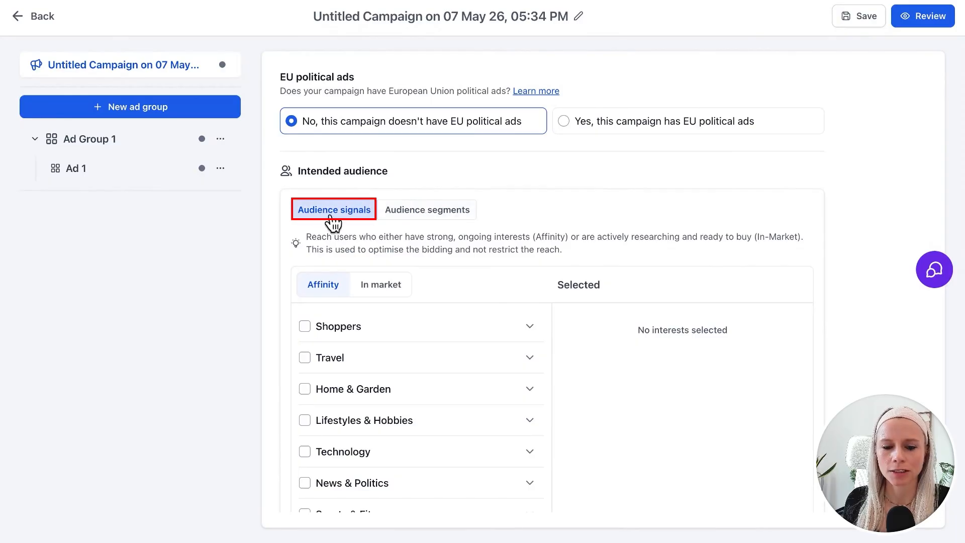
Compare the Affinity and In market audience signals and look through the Affinity interest categories
{"action": "scroll", "coordinate": [469, 236], "scroll_direction": "down", "scroll_amount": 1}
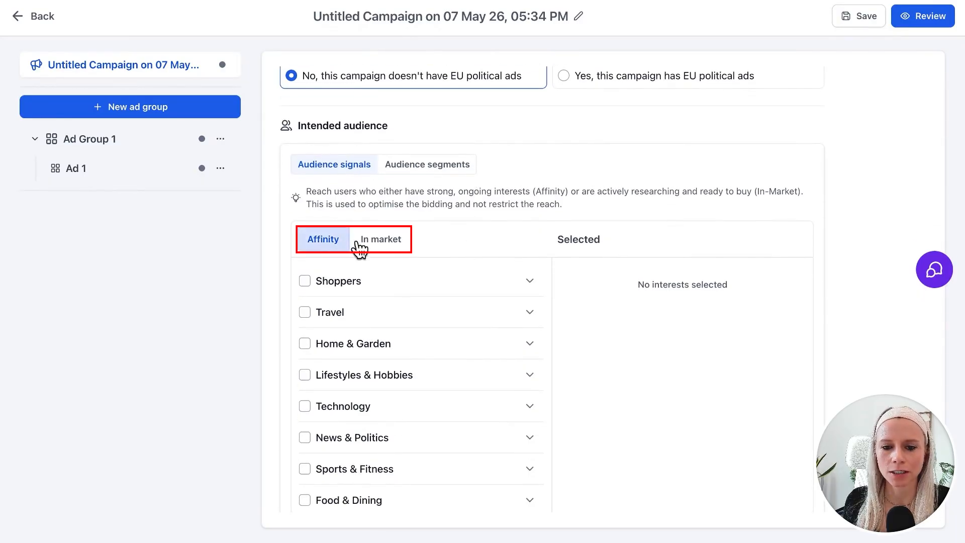
{"action": "left_click", "coordinate": [384, 246]}
{"action": "left_click", "coordinate": [317, 242]}
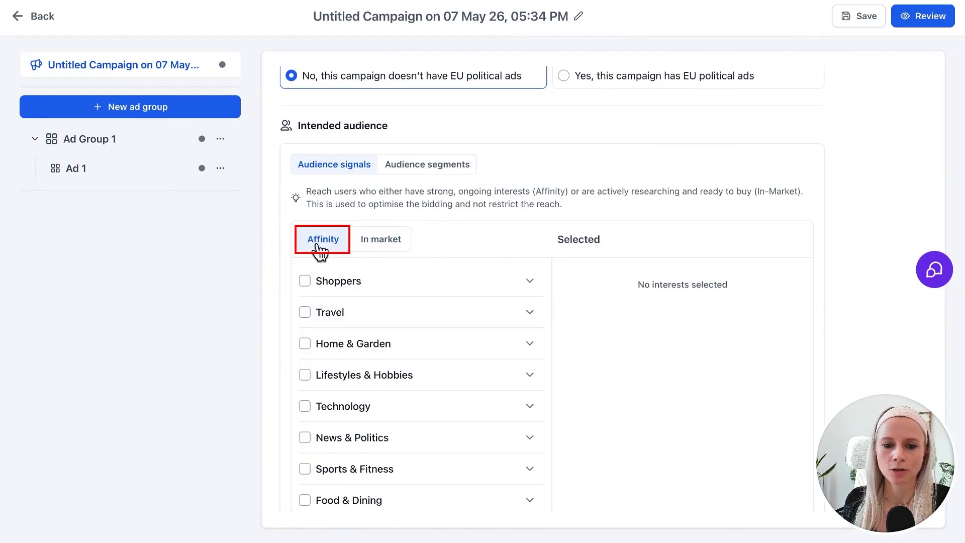
{"action": "scroll", "coordinate": [299, 226], "scroll_direction": "down", "scroll_amount": 2}
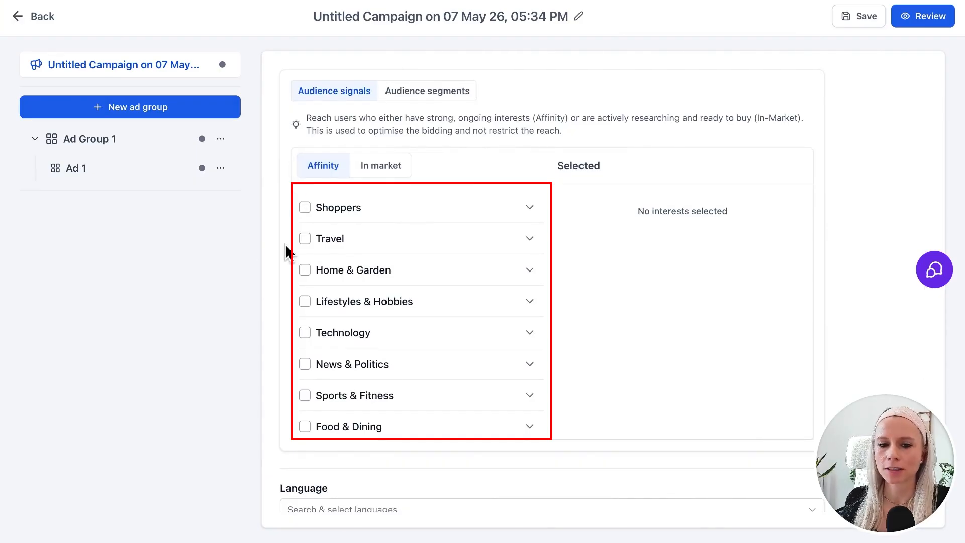
{"action": "scroll", "coordinate": [460, 359], "scroll_direction": "down", "scroll_amount": 3}
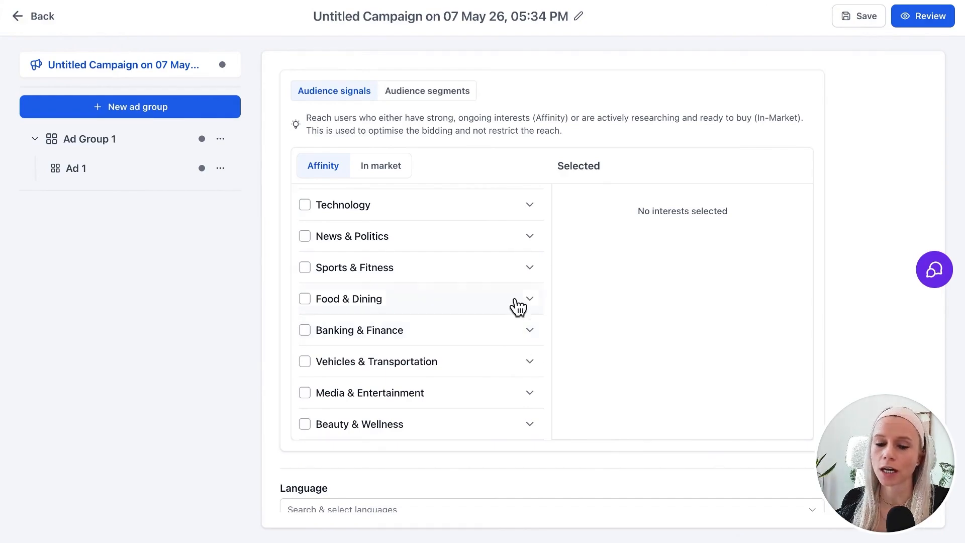
Switch the audience signals to In market and expand Hotels & Accommodations within the Travel category
{"action": "scroll", "coordinate": [546, 239], "scroll_direction": "down", "scroll_amount": 3}
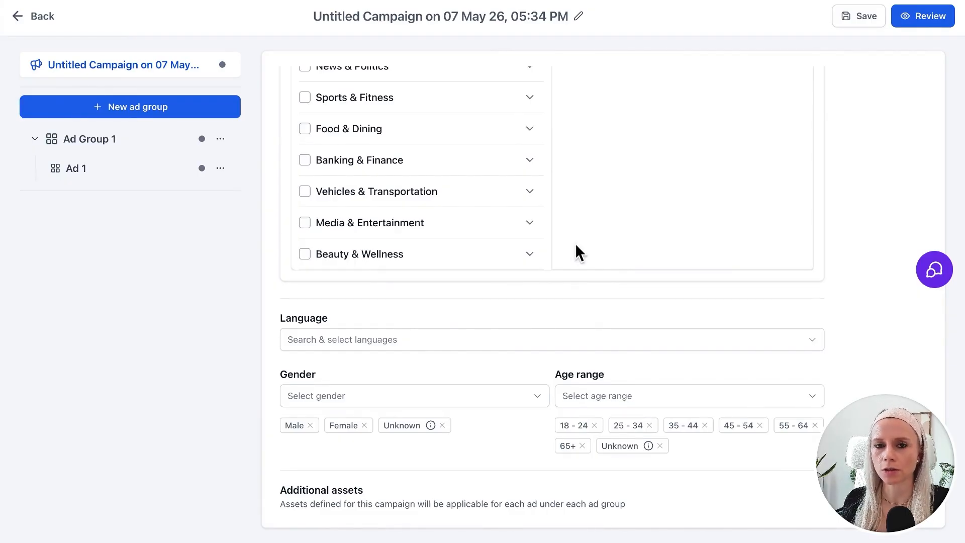
{"action": "scroll", "coordinate": [623, 362], "scroll_direction": "down", "scroll_amount": 1}
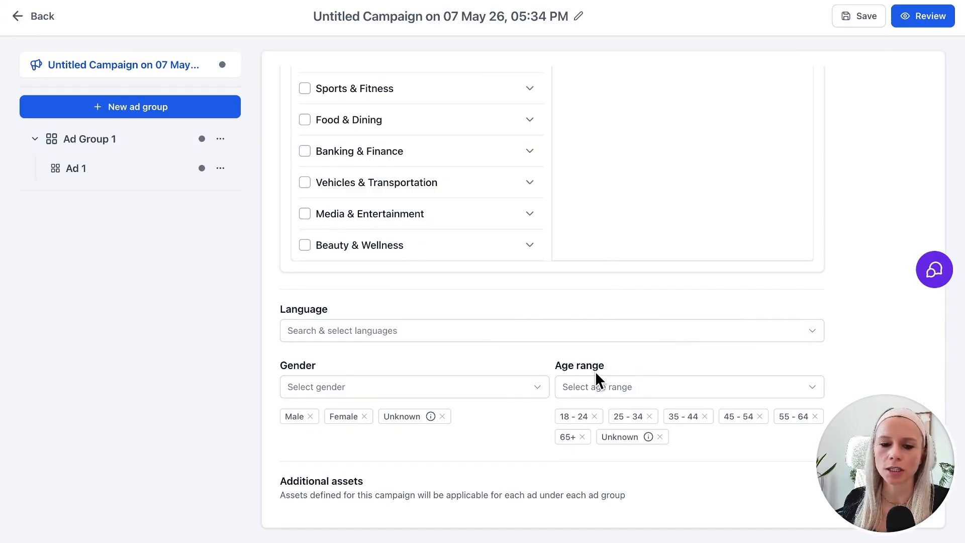
{"action": "scroll", "coordinate": [696, 329], "scroll_direction": "up", "scroll_amount": 5}
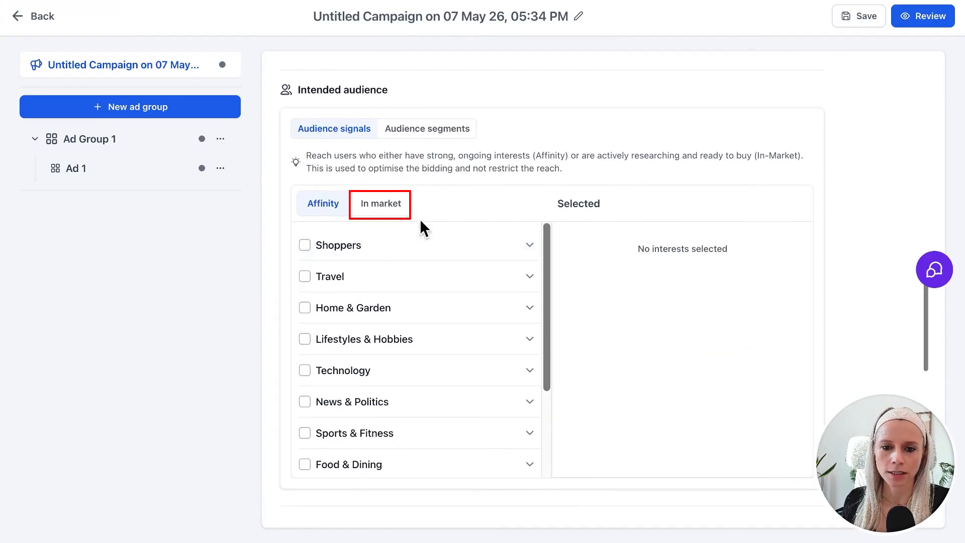
{"action": "left_click", "coordinate": [390, 207]}
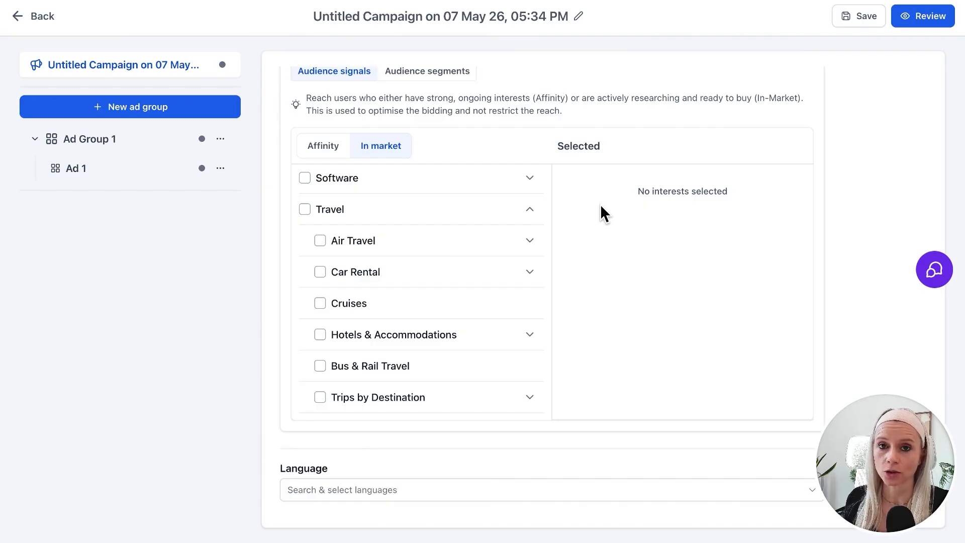
{"action": "scroll", "coordinate": [815, 203], "scroll_direction": "down", "scroll_amount": 1}
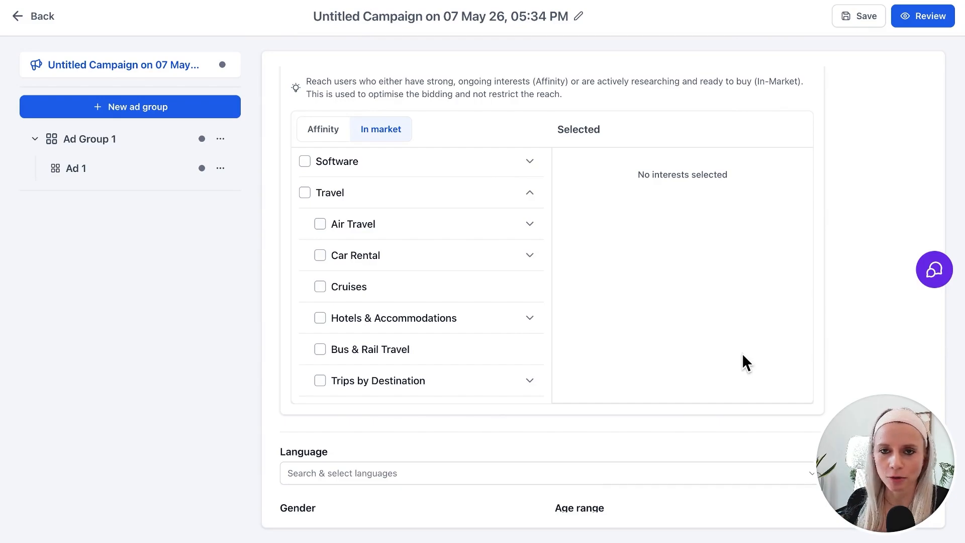
{"action": "scroll", "coordinate": [362, 282], "scroll_direction": "down", "scroll_amount": 2}
{"action": "left_click", "coordinate": [362, 248]}
{"action": "scroll", "coordinate": [332, 266], "scroll_direction": "down", "scroll_amount": 1}
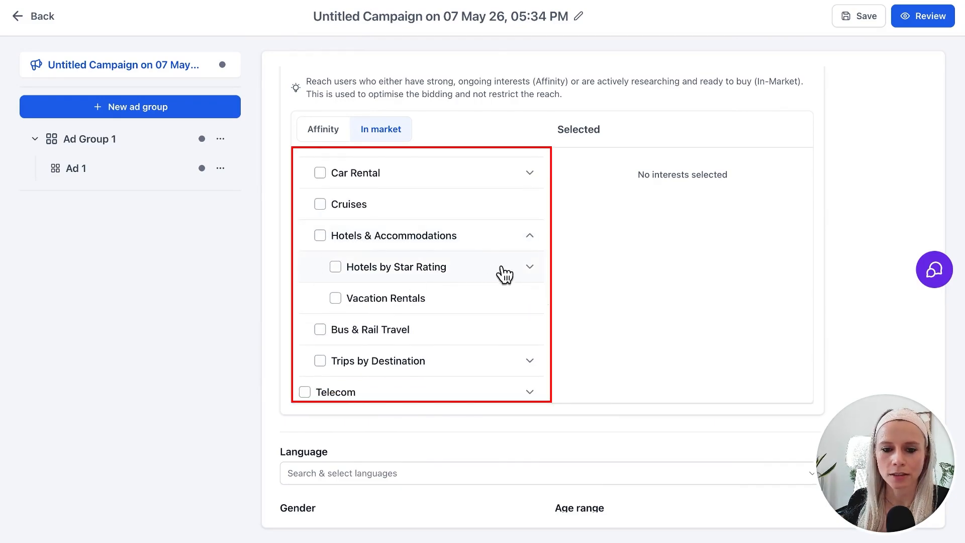
Add 1 & 2 Star Hotels and 3 Star Hotels from Hotels by Star Rating to the selected in-market interests
{"action": "left_click", "coordinate": [528, 269]}
{"action": "scroll", "coordinate": [360, 312], "scroll_direction": "down", "scroll_amount": 2}
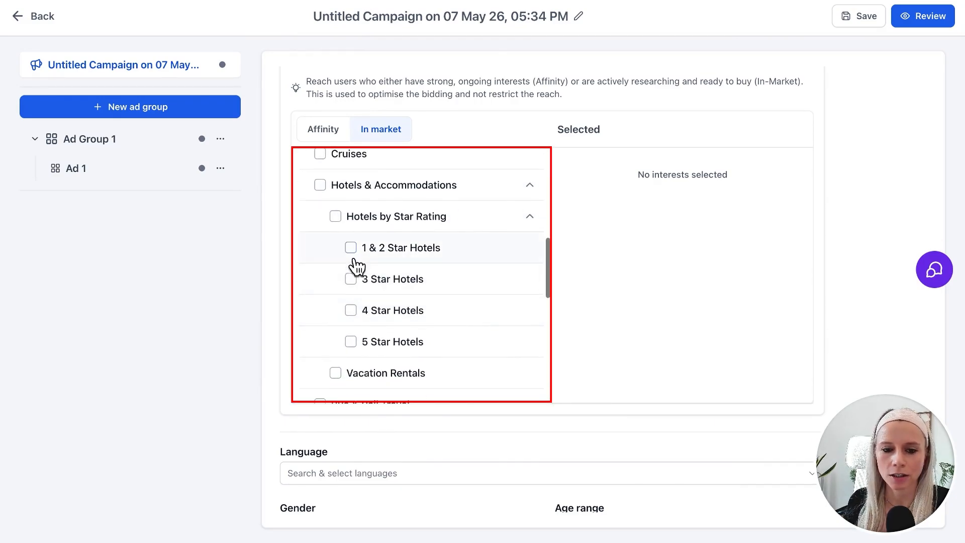
{"action": "scroll", "coordinate": [361, 297], "scroll_direction": "down", "scroll_amount": 1}
{"action": "left_click", "coordinate": [350, 239]}
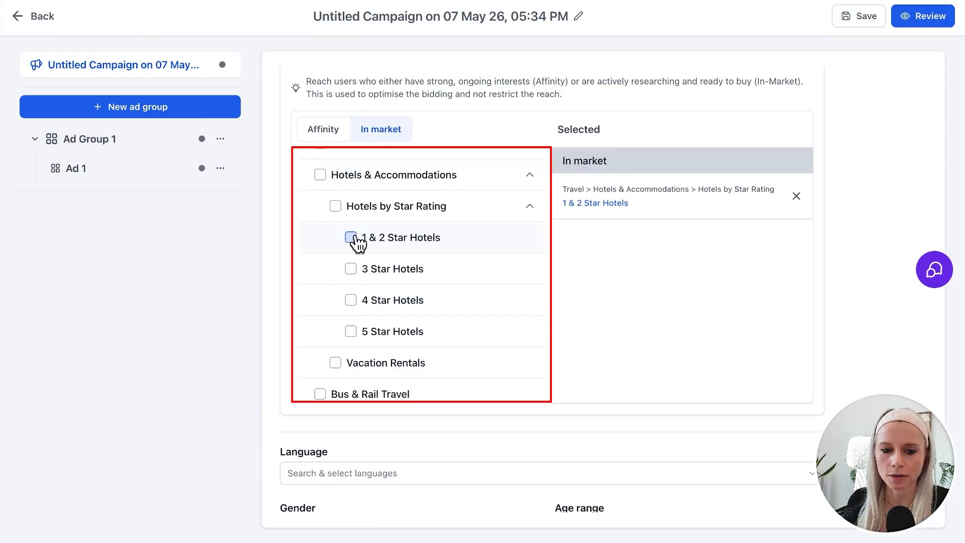
{"action": "left_click", "coordinate": [351, 269]}
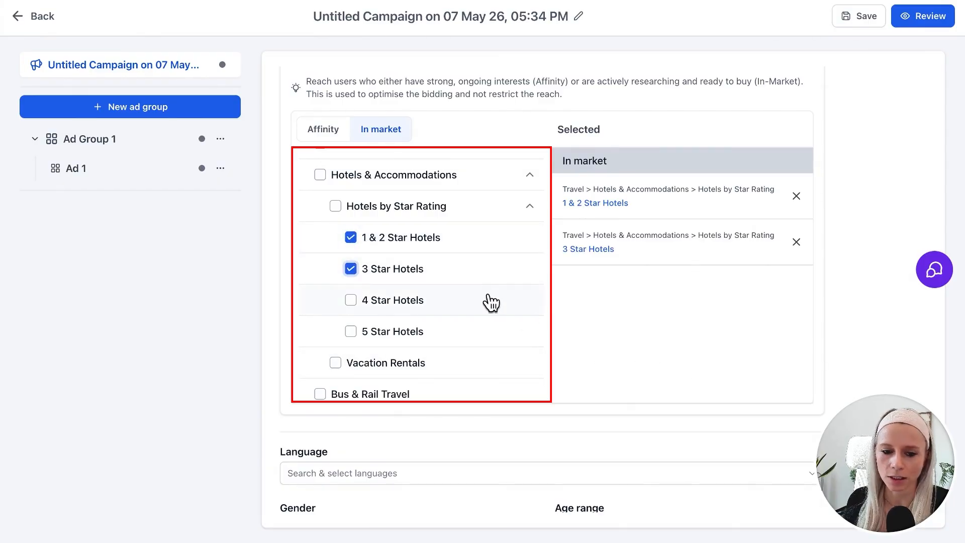